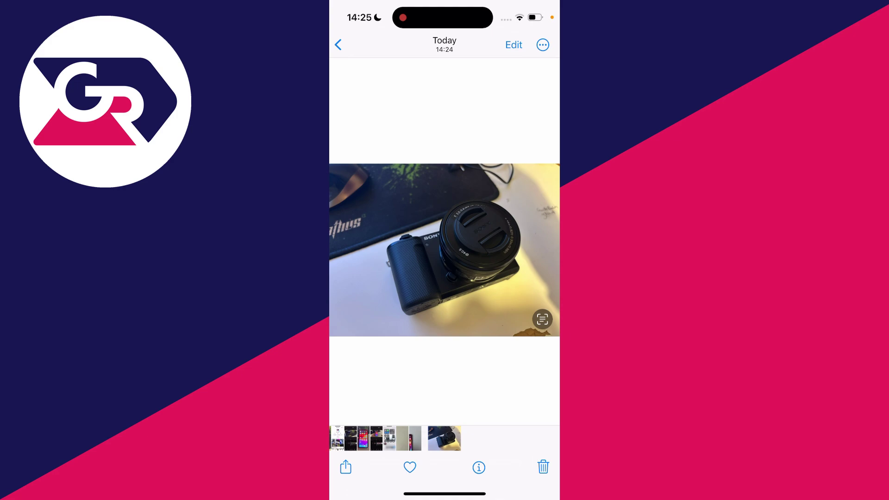
Step: View the camera photo full-screen and check its details: 5712 × 4284, 2.1 MB
click(445, 250)
click(445, 250)
click(479, 467)
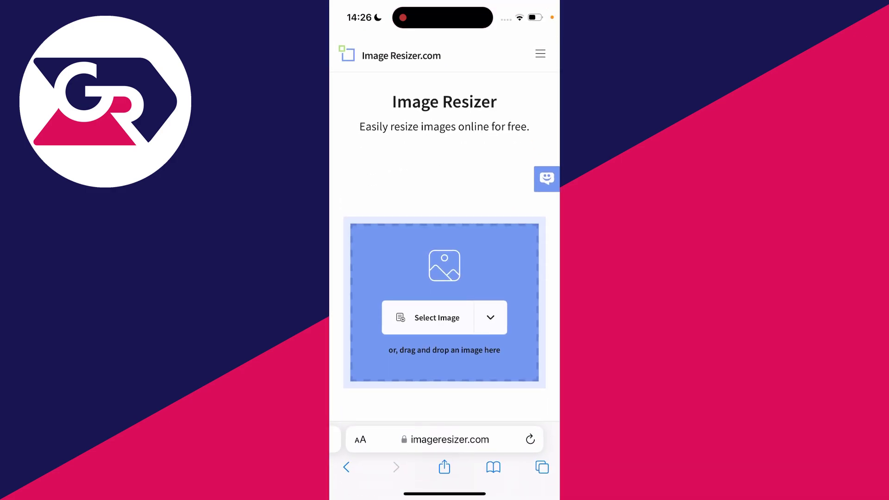
scroll(445, 262, down, 1)
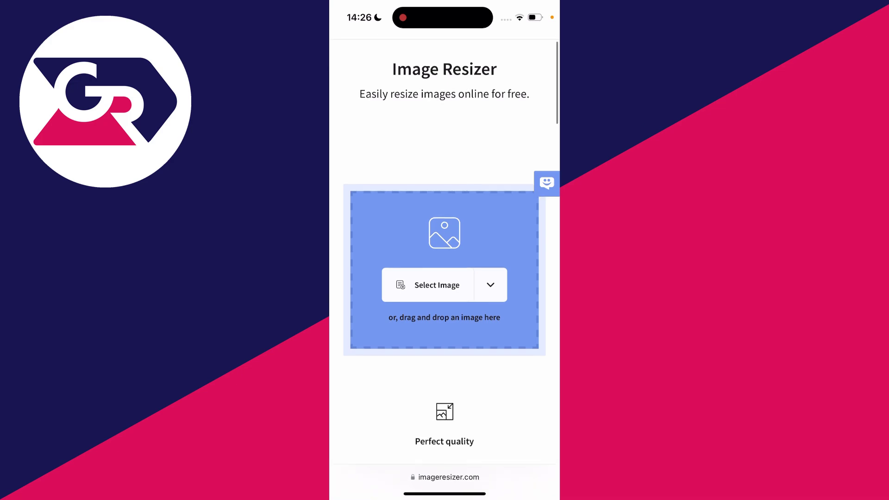
Step: Add the camera photo from Photo Library, showing its 5712 × 4284 resize settings
click(437, 285)
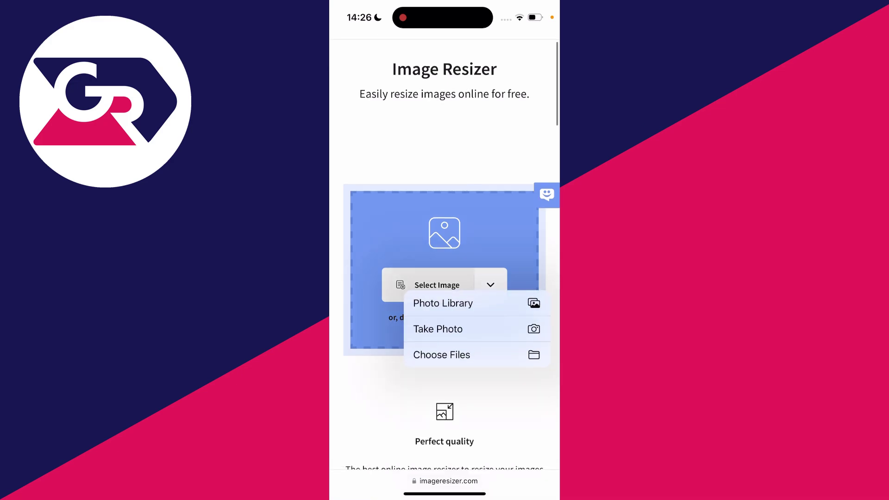
click(443, 304)
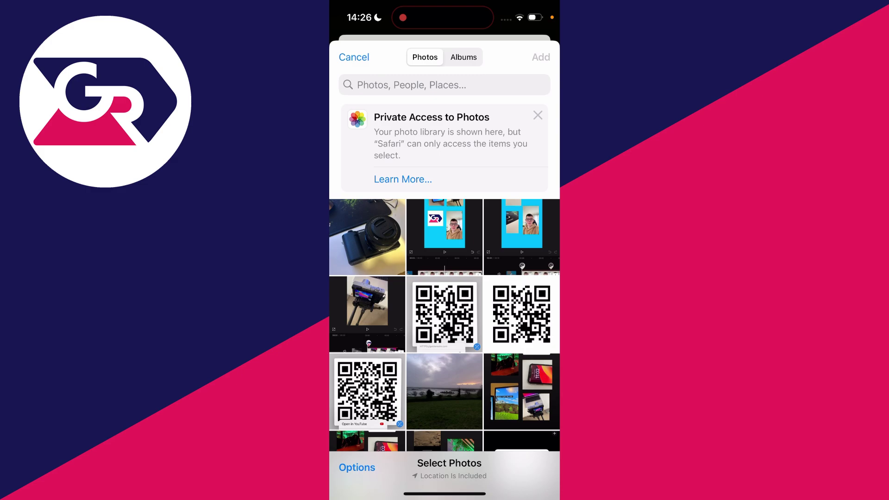
click(368, 237)
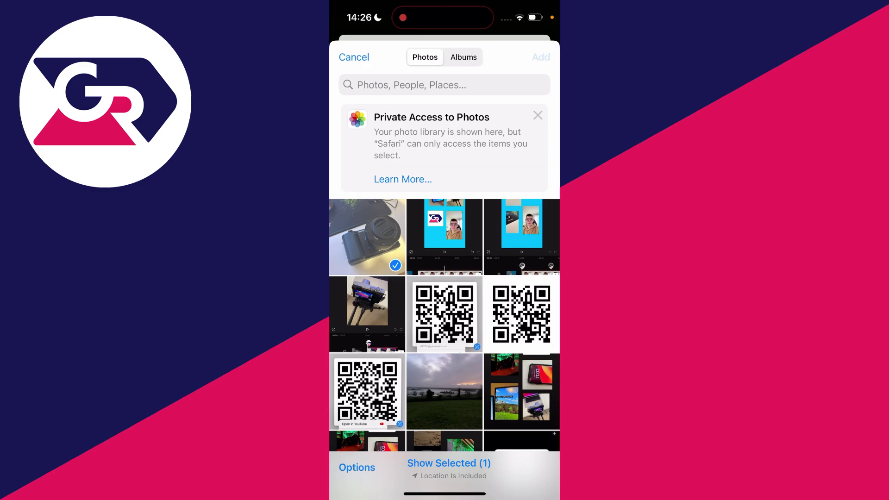
click(541, 57)
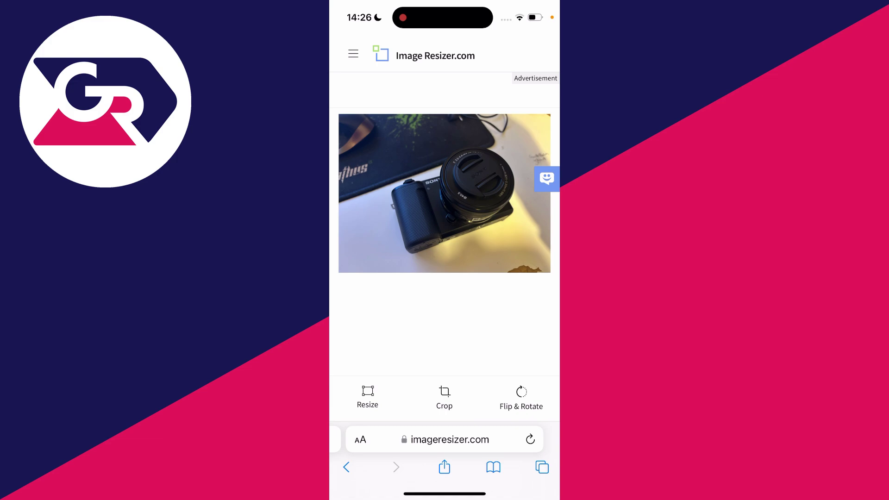
click(368, 398)
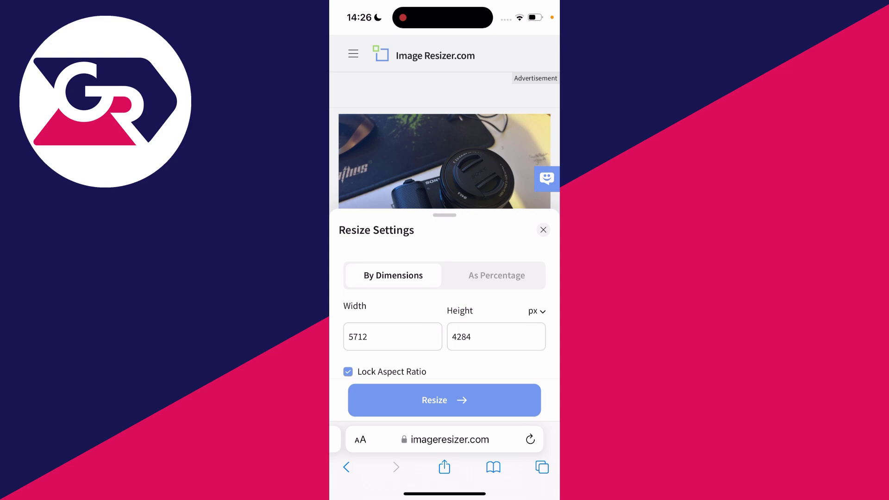
Step: Resize the photo to 34% by percentage, producing a 1942 × 1457 image
click(497, 275)
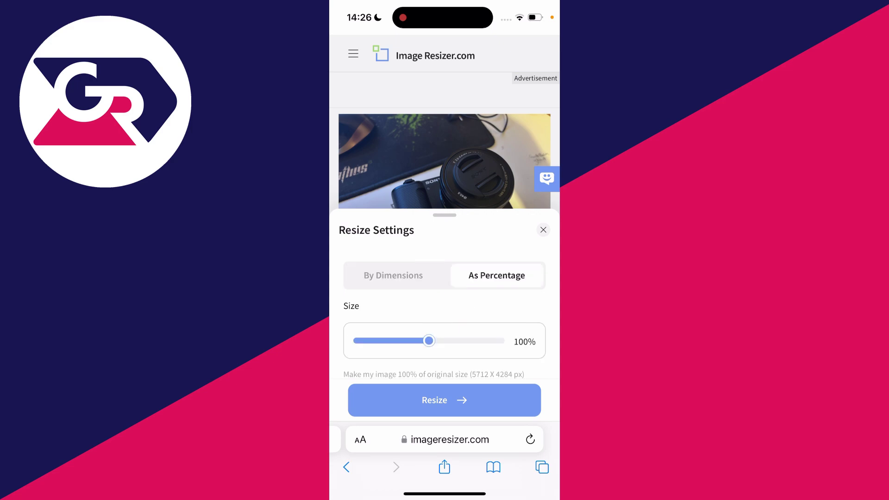
mouse_move(428, 341)
mouse_down()
mouse_move(369, 341)
mouse_move(382, 341)
mouse_up()
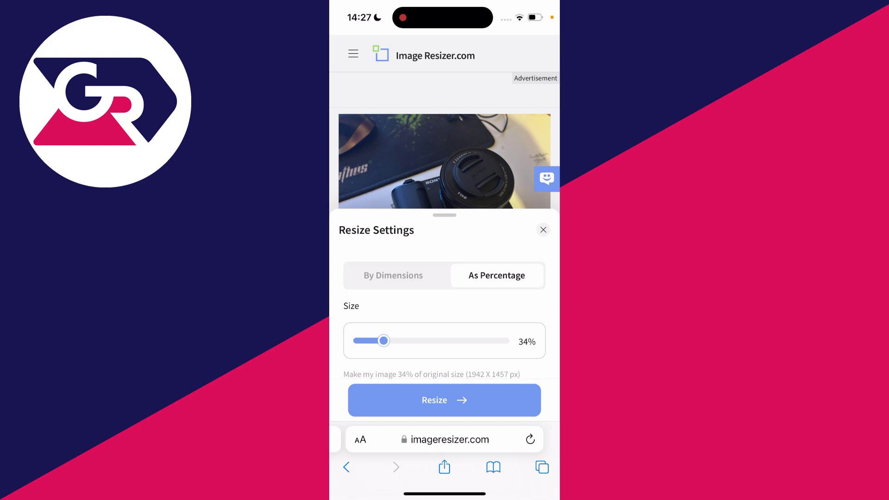
click(445, 400)
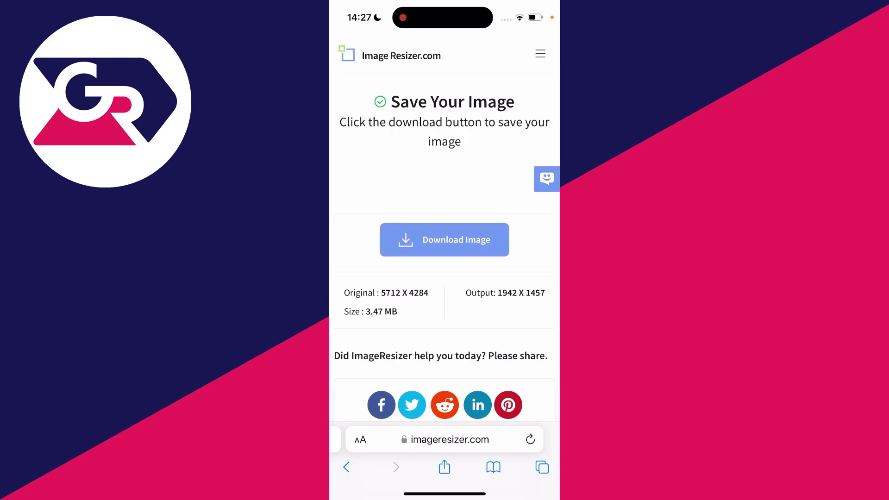
Step: Download IMG_1173.jpeg and preview it from Safari's Downloads list
click(444, 239)
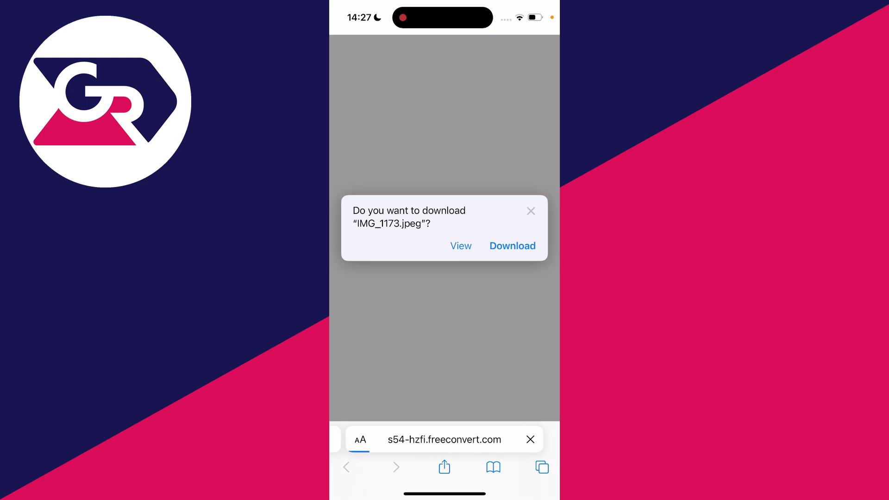
click(513, 247)
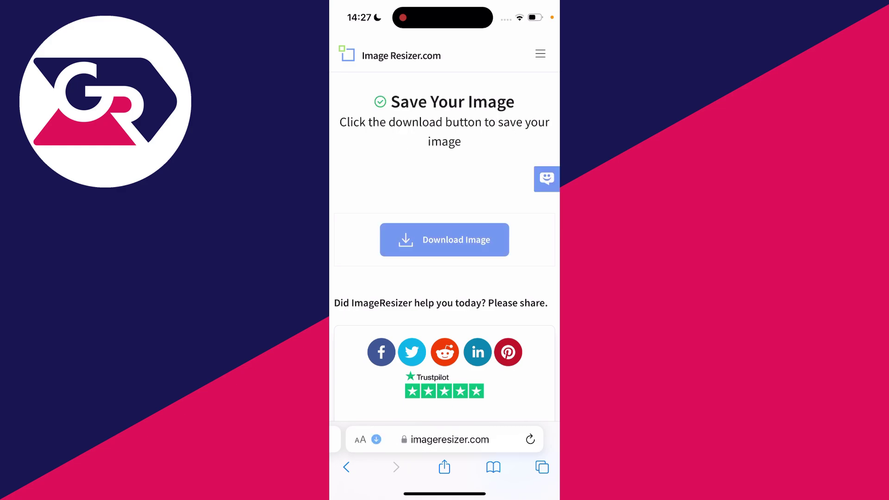
click(360, 439)
click(381, 326)
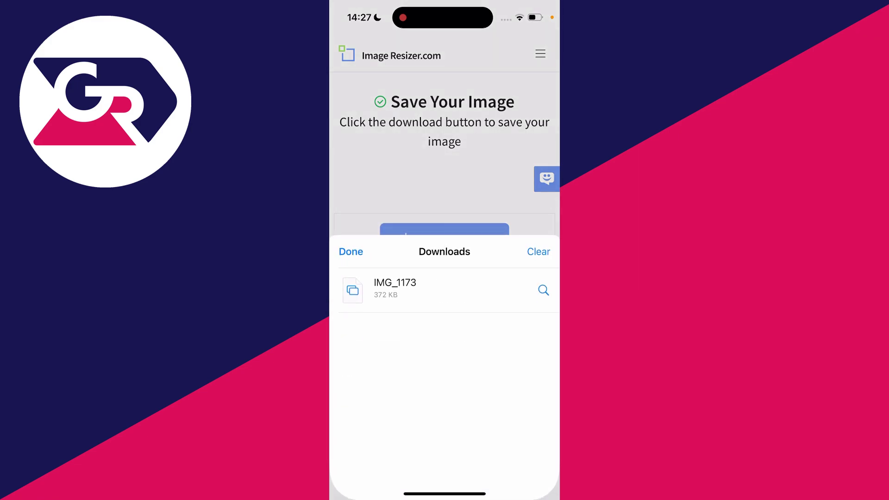
click(389, 289)
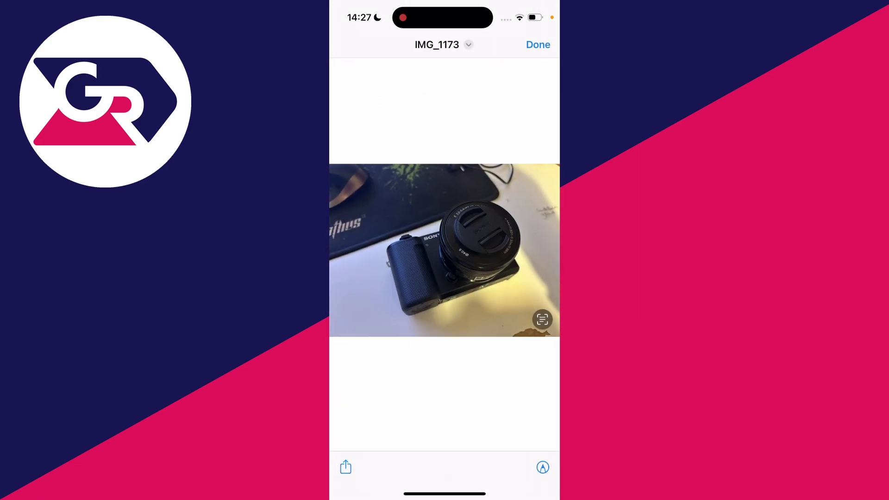
Step: Save IMG_1173 to the photo library via Share > Save Image, then go to Photos
click(346, 467)
drag(463, 399, 462, 220)
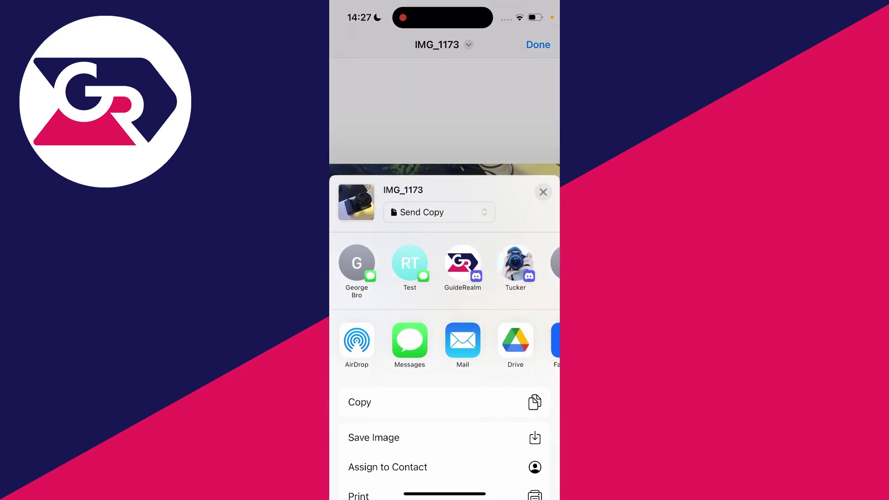
click(377, 302)
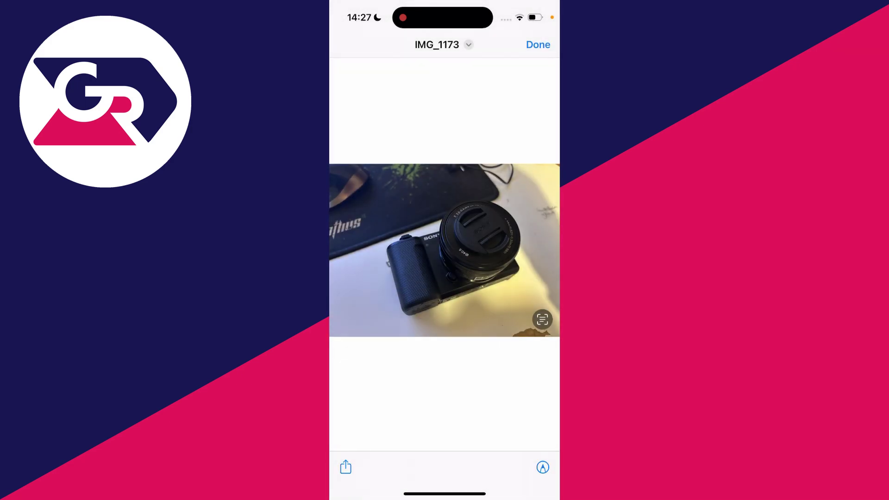
drag(444, 495, 445, 312)
click(470, 185)
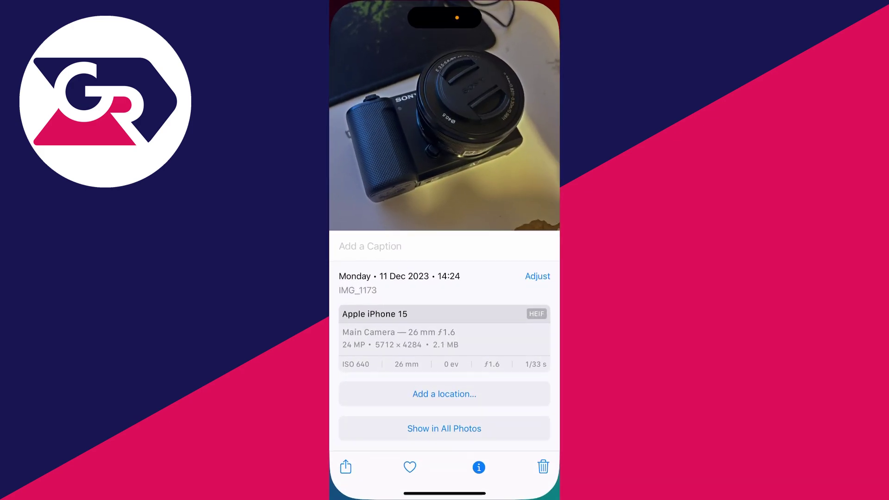
Step: Confirm IMG_1174 is a 1942 × 1457, 388 KB JPEG from Safari, compared against the original
click(479, 468)
drag(390, 244, 507, 244)
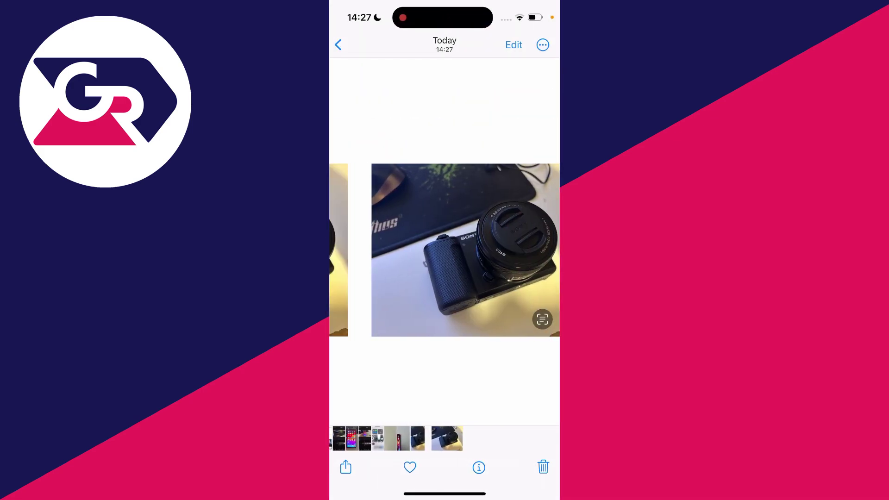
drag(445, 250, 333, 250)
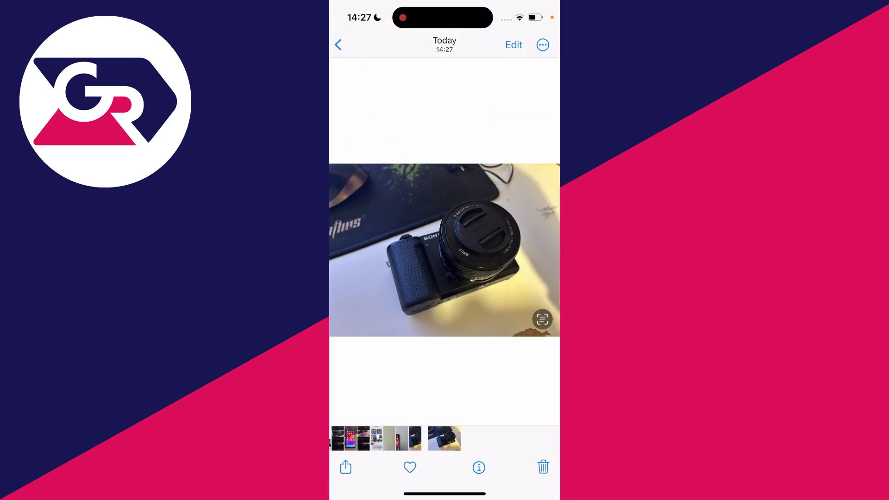
click(478, 468)
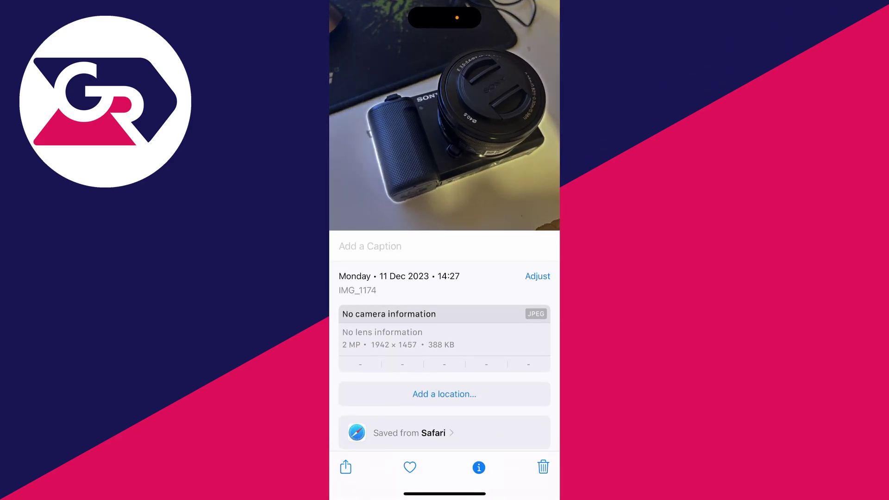
mouse_move(389, 139)
mouse_down()
mouse_move(542, 139)
mouse_move(375, 139)
mouse_move(543, 139)
mouse_move(389, 139)
mouse_move(542, 139)
mouse_move(418, 139)
mouse_up()
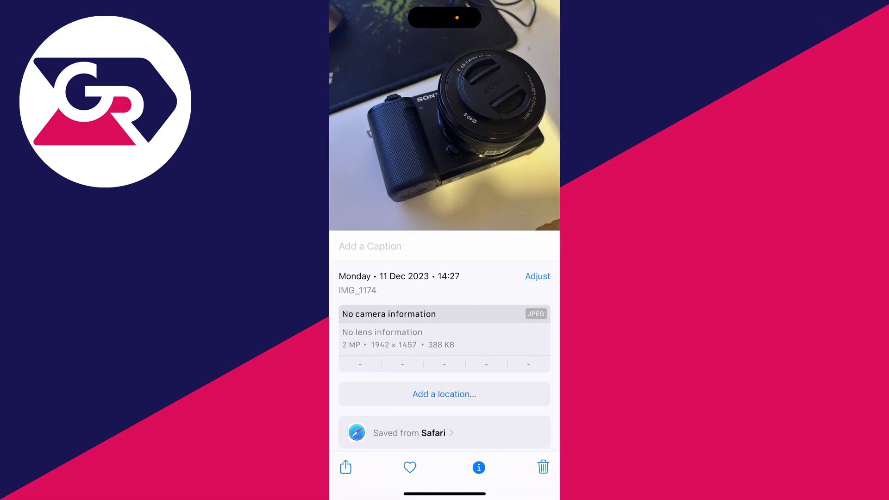
click(479, 468)
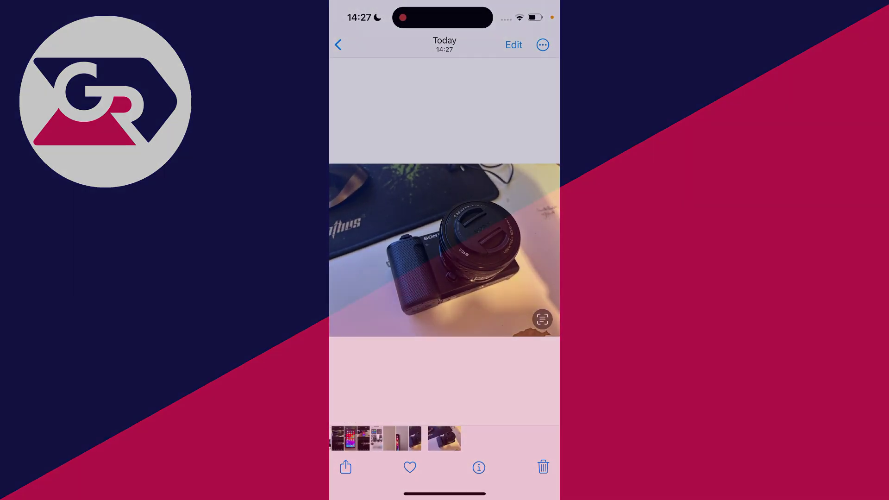